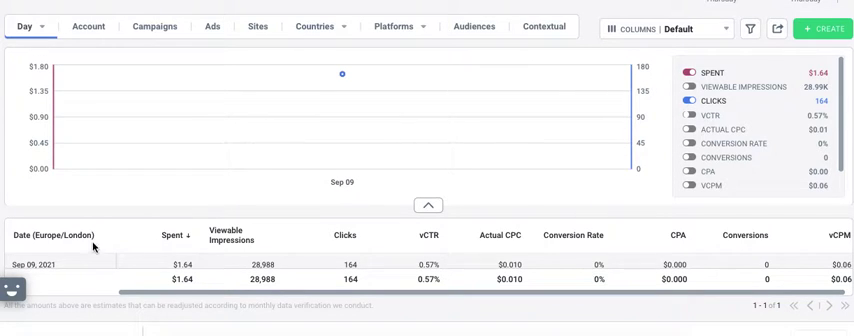
triple_click(179, 268)
click(301, 272)
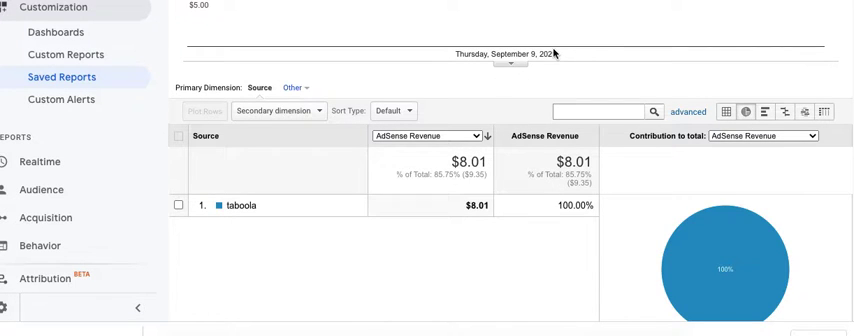
drag(558, 54, 490, 56)
click(487, 136)
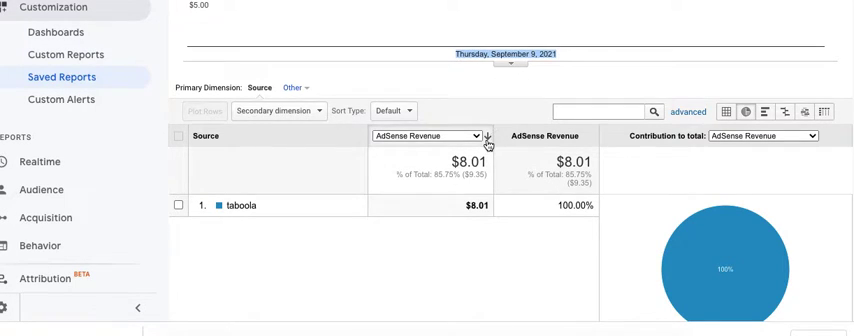